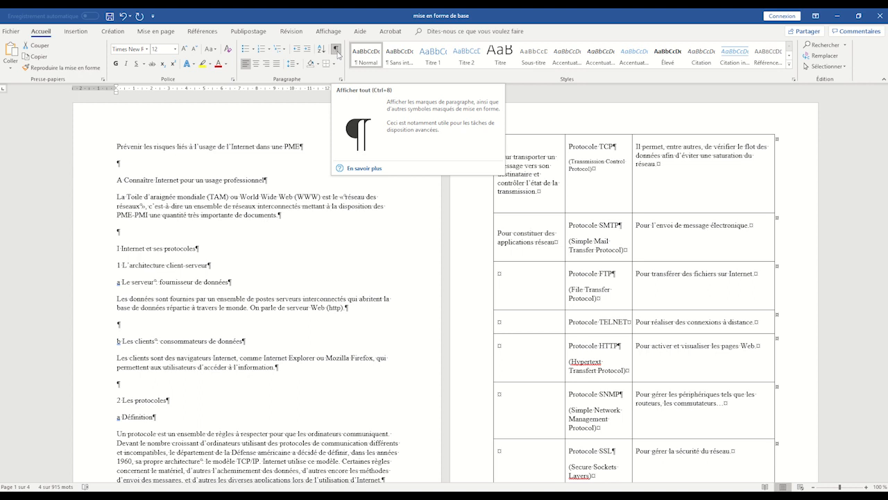
- Hide the paragraph marks and other formatting symbols, and show them again
{"action": "left_click", "coordinate": [337, 52]}
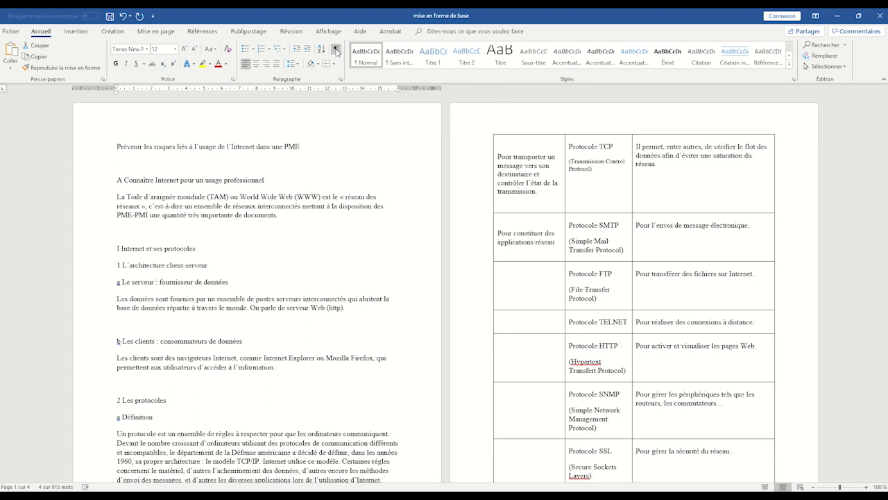
{"action": "left_click", "coordinate": [338, 52]}
{"action": "left_click", "coordinate": [338, 52]}
{"action": "left_click", "coordinate": [338, 52]}
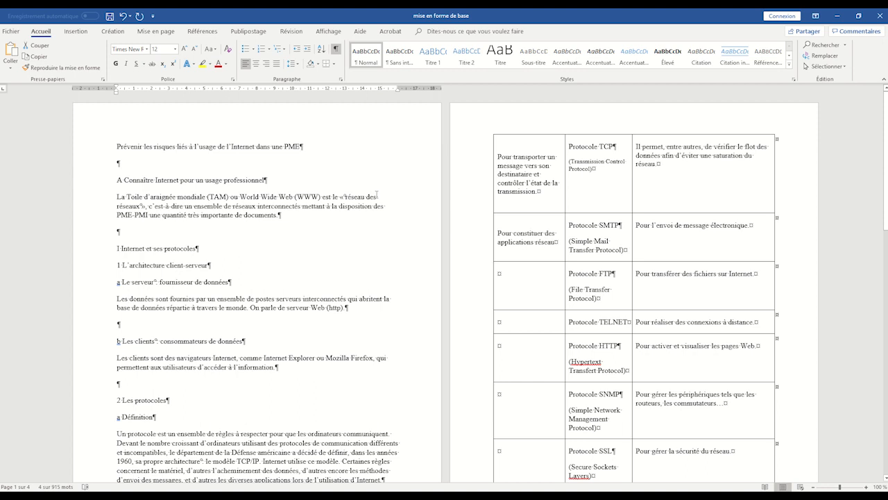
- Justify the text of the entire document, including the tables
{"action": "scroll", "coordinate": [376, 195], "scroll_direction": "down", "scroll_amount": 5}
{"action": "scroll", "coordinate": [374, 202], "scroll_direction": "up", "scroll_amount": 5}
{"action": "left_click_drag", "start_coordinate": [116, 146], "coordinate": [601, 445]}
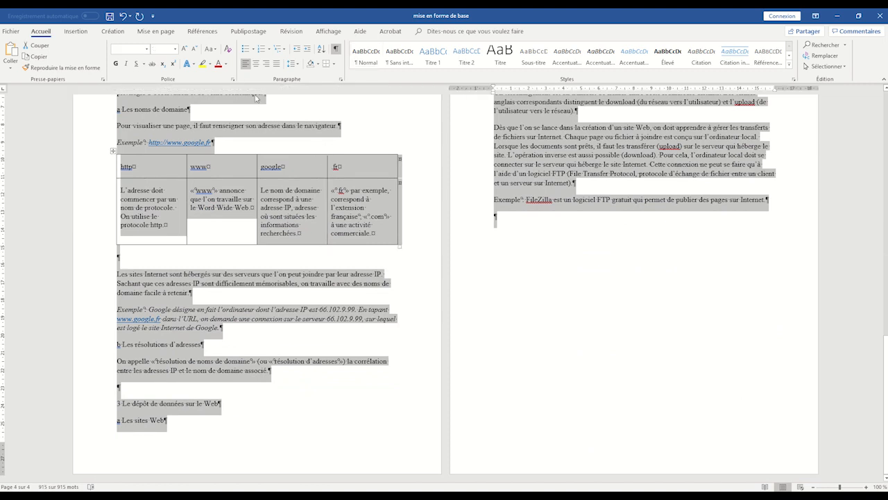
{"action": "left_click", "coordinate": [277, 64]}
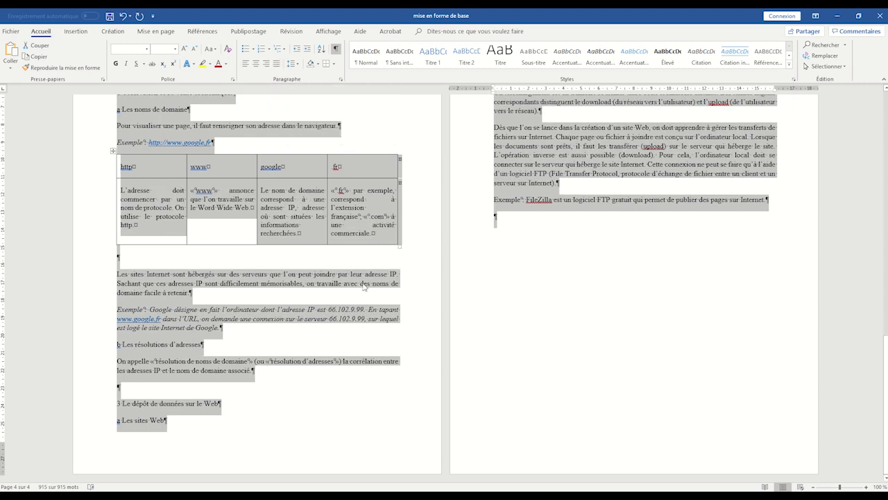
{"action": "scroll", "coordinate": [247, 323], "scroll_direction": "up", "scroll_amount": 8}
{"action": "scroll", "coordinate": [246, 322], "scroll_direction": "up", "scroll_amount": 10}
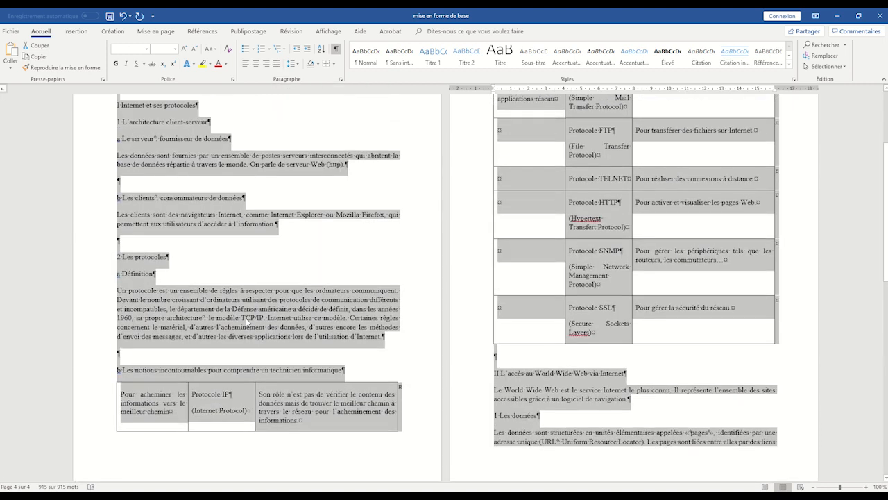
{"action": "left_click", "coordinate": [285, 239]}
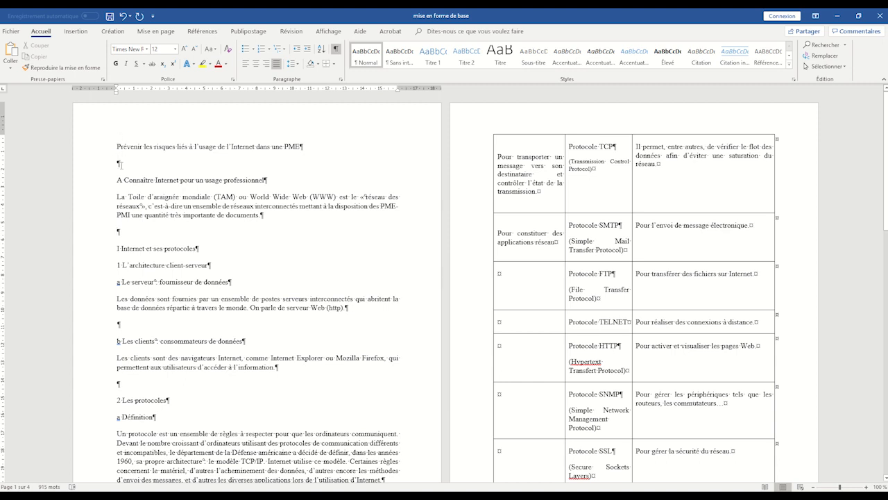
- Set the paragraph spacing before and after to 0 pt throughout the entire document
{"action": "left_click_drag", "start_coordinate": [113, 147], "coordinate": [569, 489]}
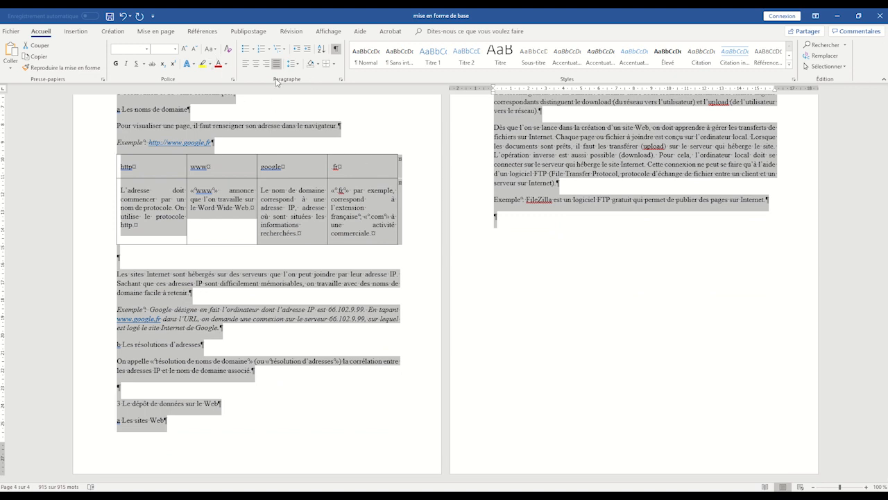
{"action": "left_click", "coordinate": [341, 80]}
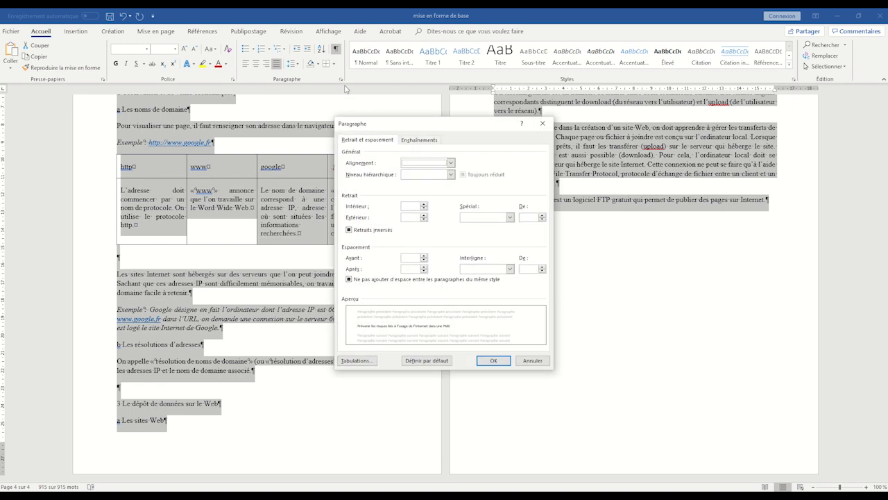
{"action": "left_click", "coordinate": [423, 260]}
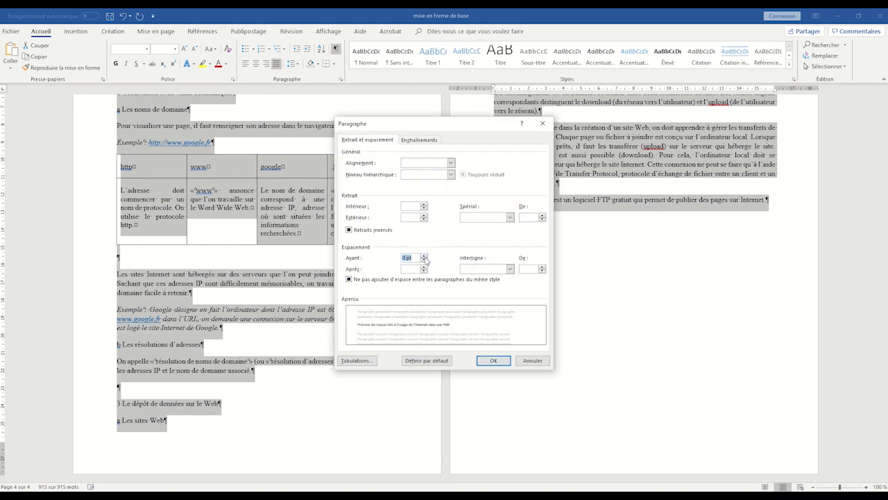
{"action": "left_click", "coordinate": [424, 271]}
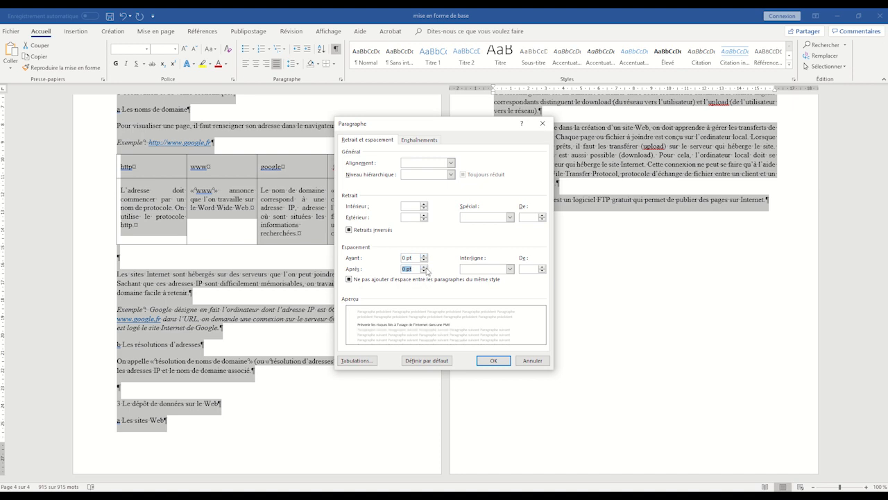
{"action": "left_click", "coordinate": [486, 362]}
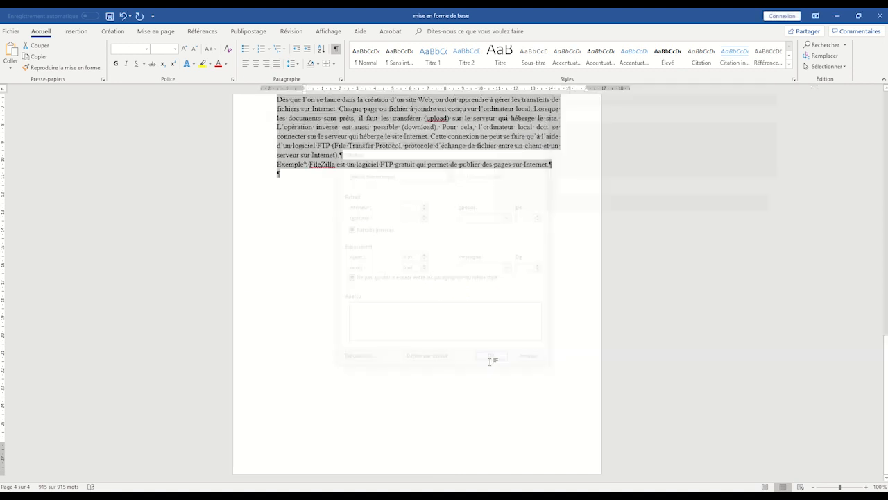
{"action": "scroll", "coordinate": [502, 344], "scroll_direction": "up", "scroll_amount": 10}
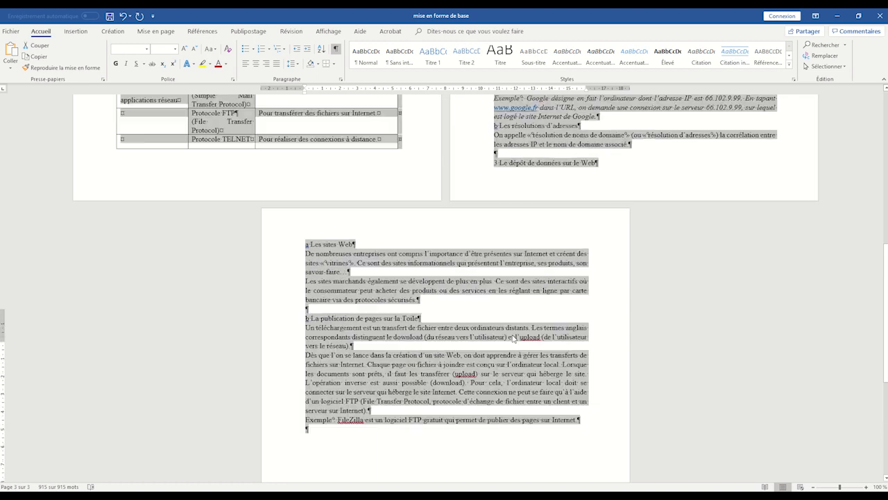
{"action": "scroll", "coordinate": [514, 339], "scroll_direction": "up", "scroll_amount": 5}
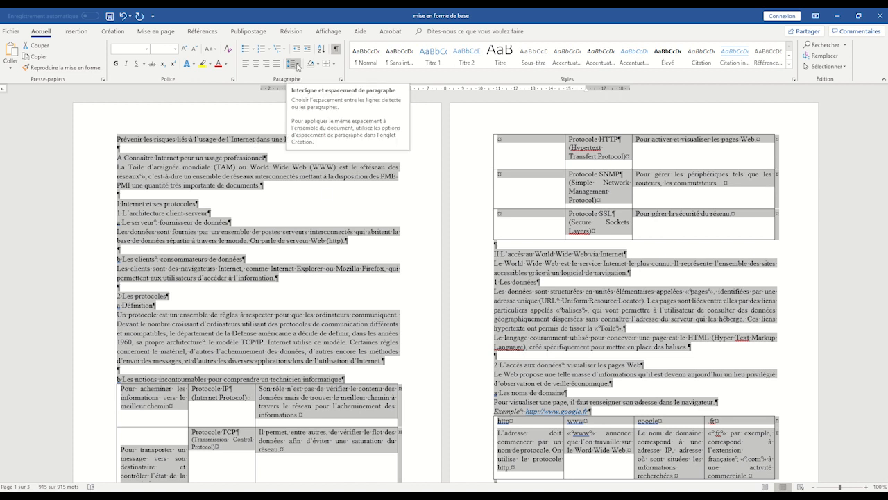
- Set the line spacing of the entire document to 1,15
{"action": "left_click", "coordinate": [299, 68]}
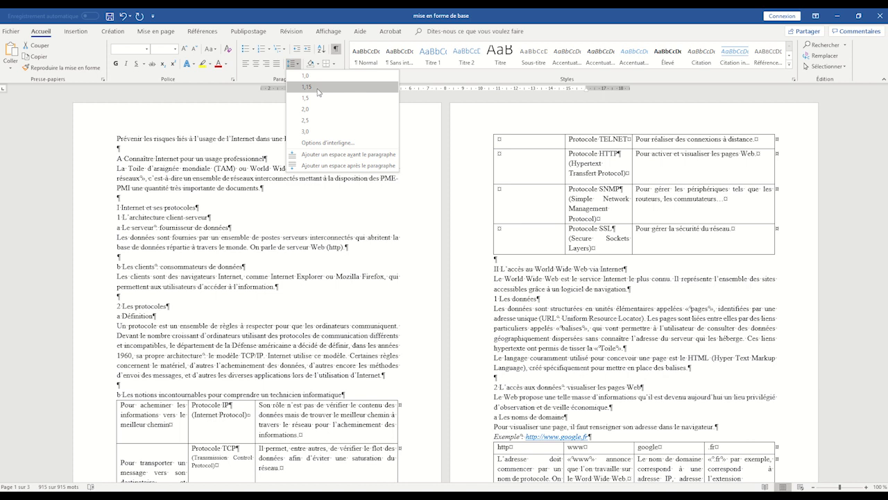
{"action": "left_click", "coordinate": [318, 87]}
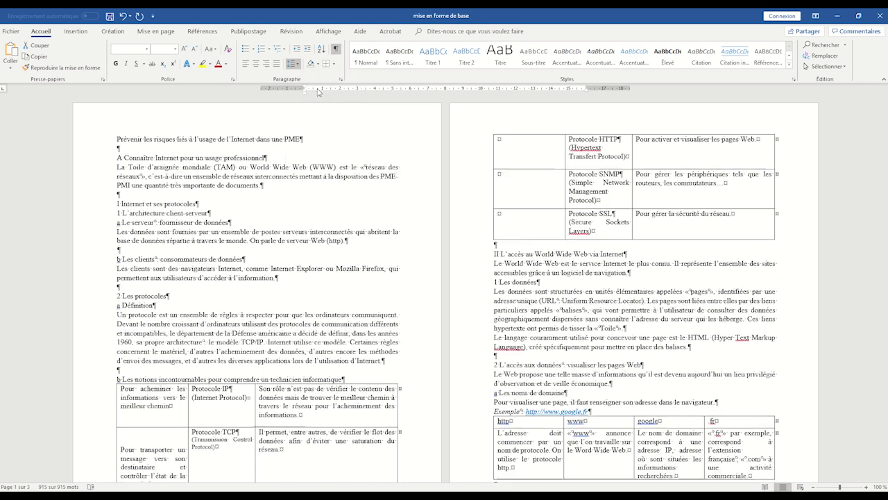
{"action": "key", "text": "ctrl+a"}
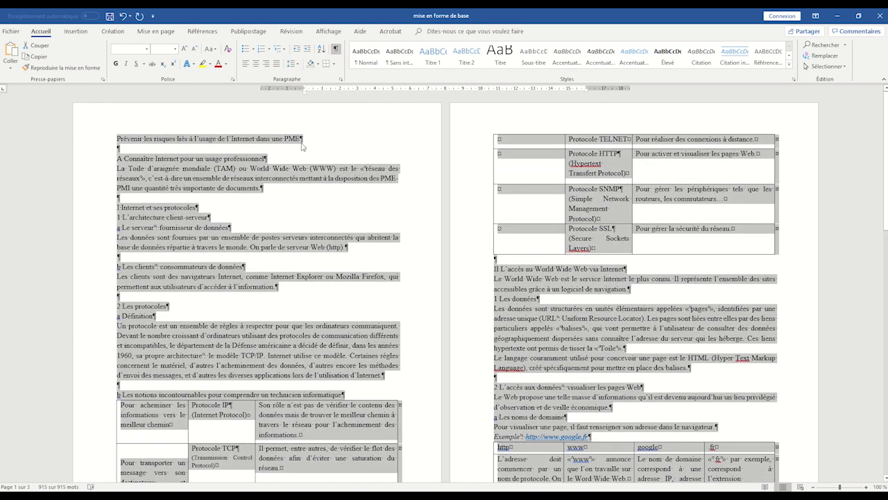
{"action": "left_click", "coordinate": [386, 133]}
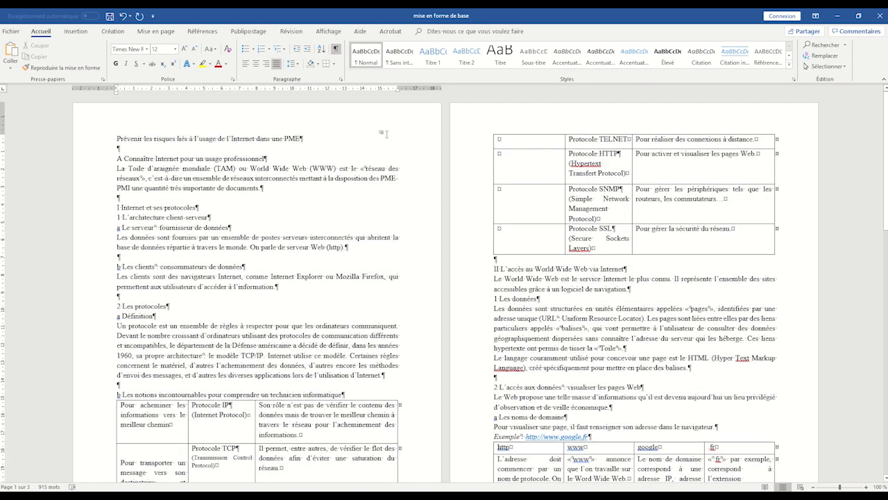
- Apply small caps (Petites majuscules) to the document title "Prévenir les risques liés à l'usage de l'Internet dans une PME"
{"action": "left_click_drag", "start_coordinate": [116, 138], "coordinate": [331, 139]}
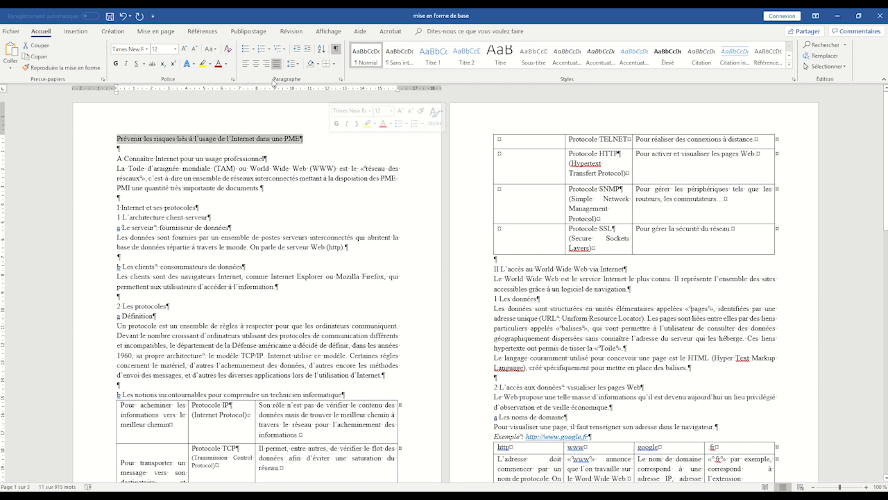
{"action": "left_click", "coordinate": [232, 79]}
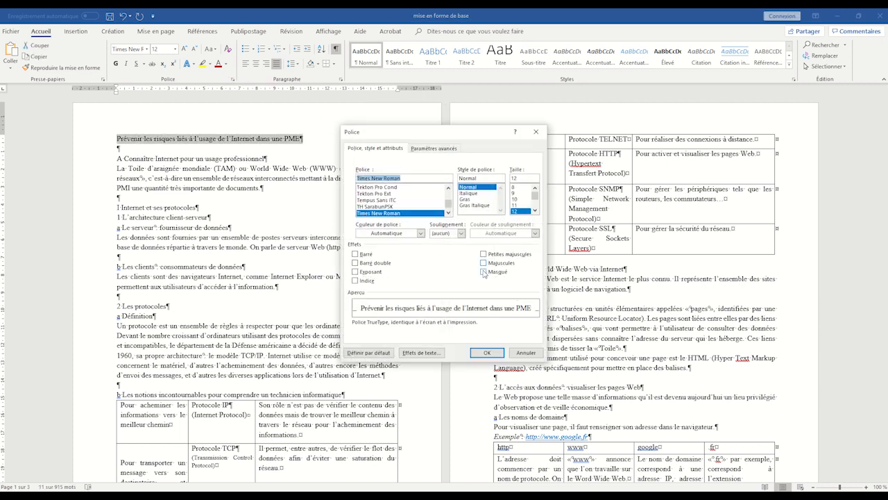
{"action": "left_click", "coordinate": [497, 258]}
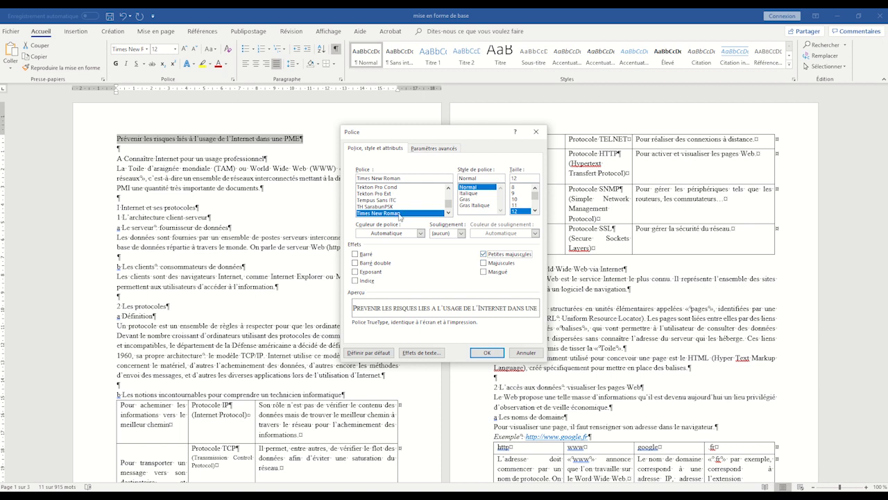
- Expand the title's character spacing (Étendu) by 1,1 pt, and centre the title on the page
{"action": "left_click", "coordinate": [431, 150]}
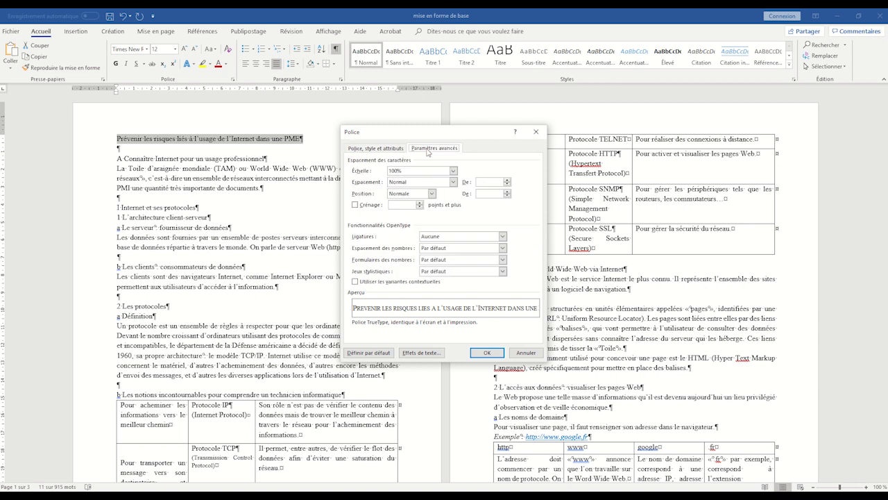
{"action": "left_click", "coordinate": [453, 182]}
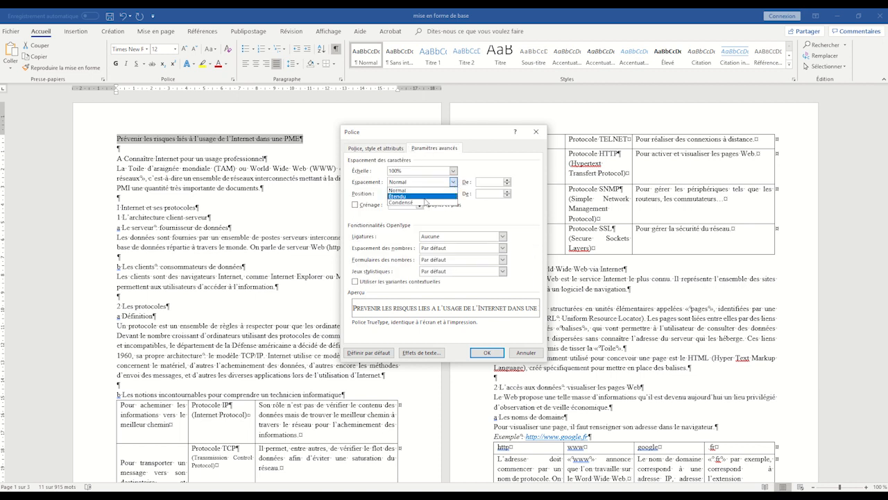
{"action": "left_click", "coordinate": [426, 196]}
{"action": "left_click", "coordinate": [508, 180]}
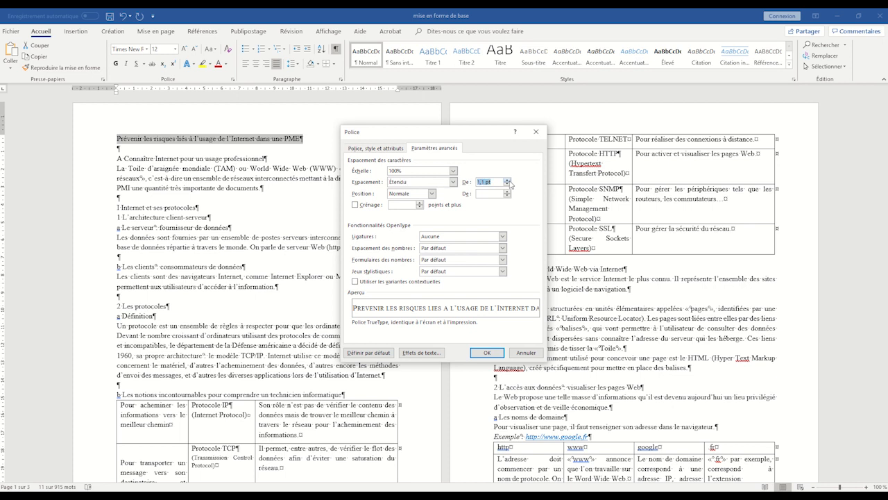
{"action": "left_click", "coordinate": [487, 352]}
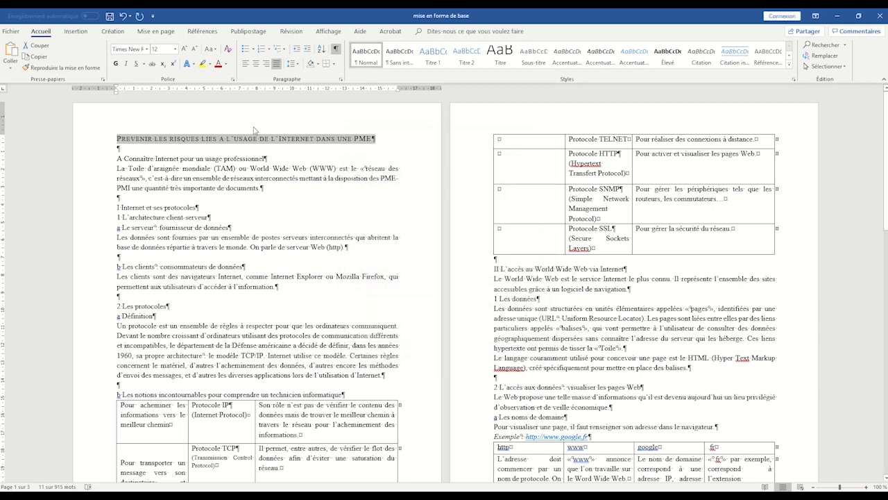
{"action": "left_click", "coordinate": [257, 68]}
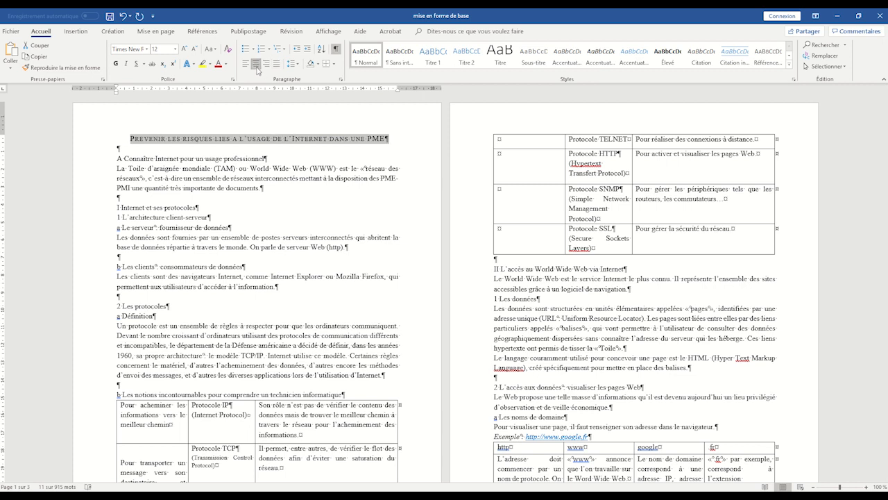
{"action": "left_click", "coordinate": [364, 206]}
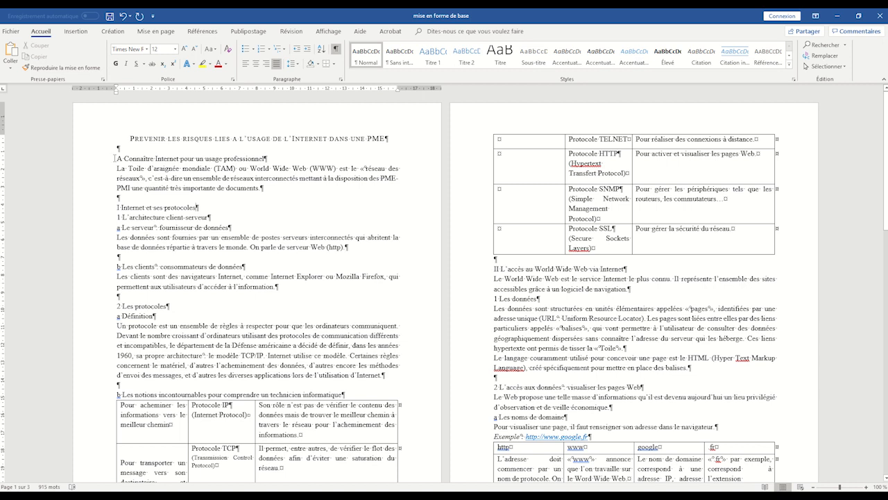
{"action": "left_click_drag", "start_coordinate": [116, 158], "coordinate": [278, 160]}
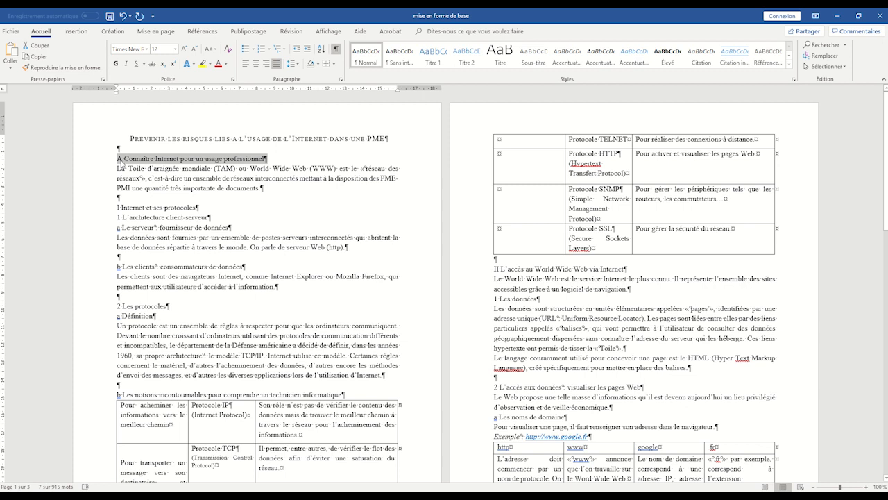
{"action": "left_click", "coordinate": [136, 64]}
{"action": "left_click", "coordinate": [290, 159]}
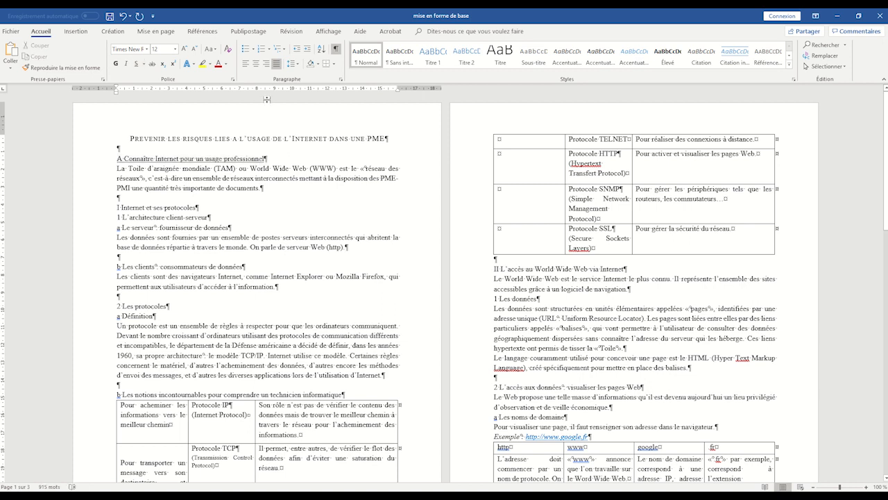
{"action": "left_click", "coordinate": [336, 49]}
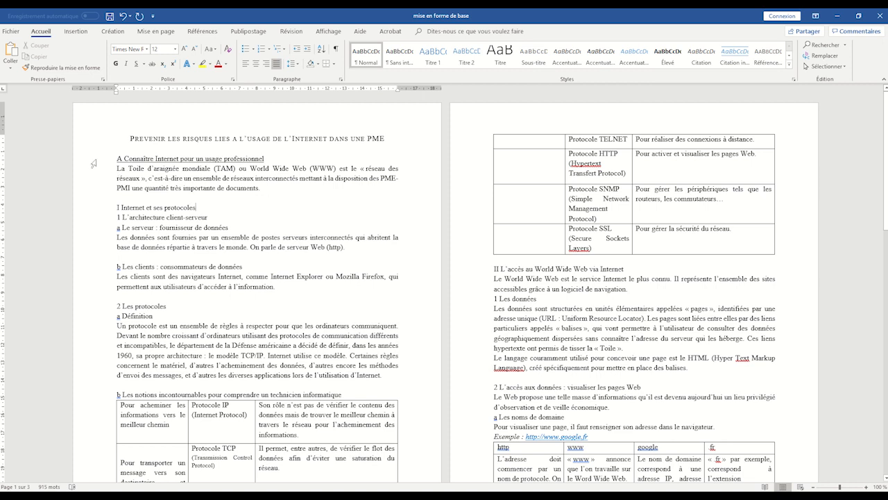
{"action": "left_click", "coordinate": [336, 48]}
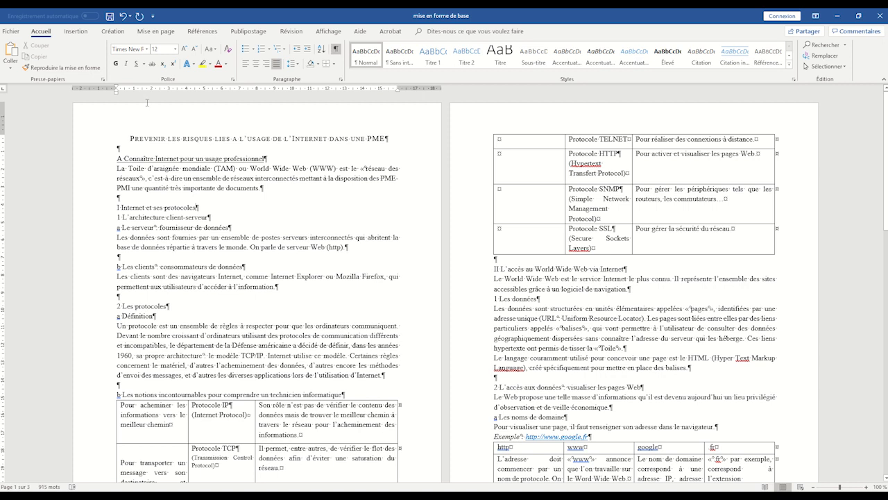
{"action": "left_click", "coordinate": [125, 16]}
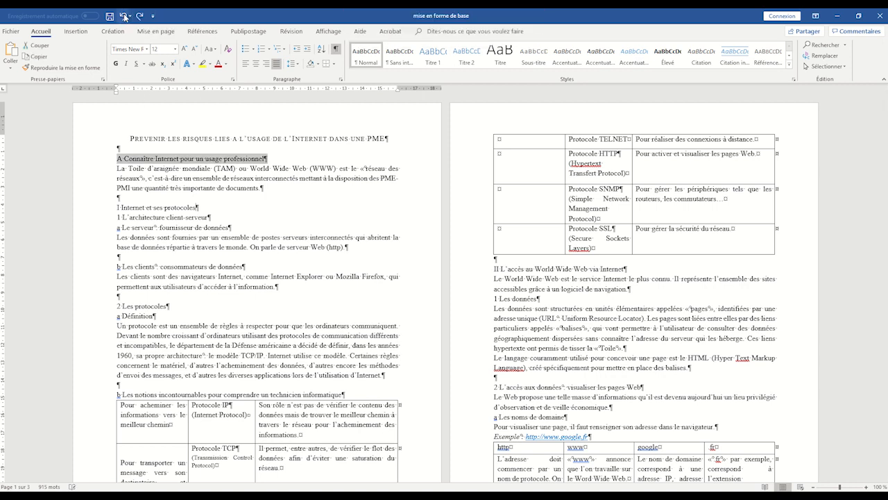
- Underline the heading text "Connaître Internet pour un usage professionnel", leaving out the letter A in front of it
{"action": "left_click", "coordinate": [127, 161]}
{"action": "left_click_drag", "start_coordinate": [125, 159], "coordinate": [263, 158]}
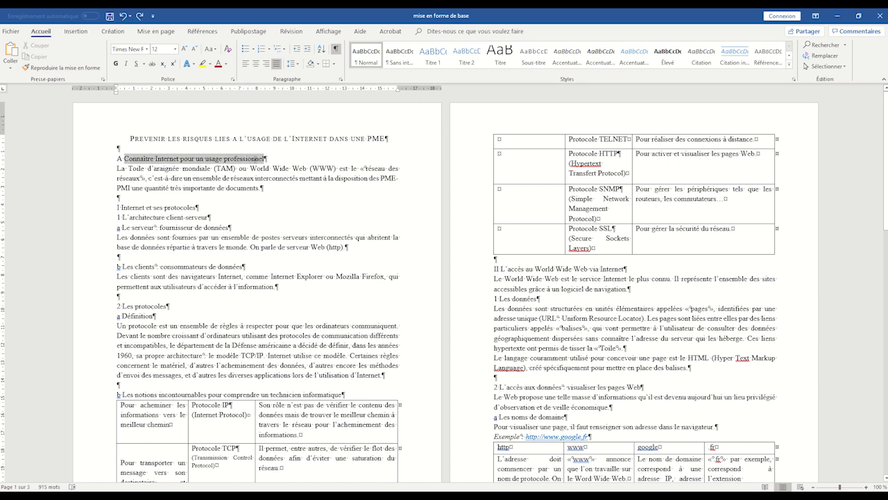
{"action": "left_click", "coordinate": [137, 63]}
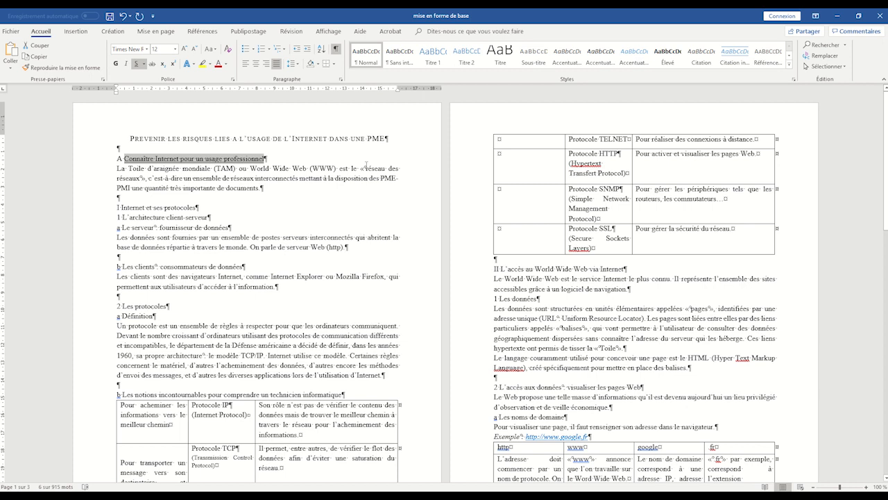
{"action": "left_click", "coordinate": [344, 229]}
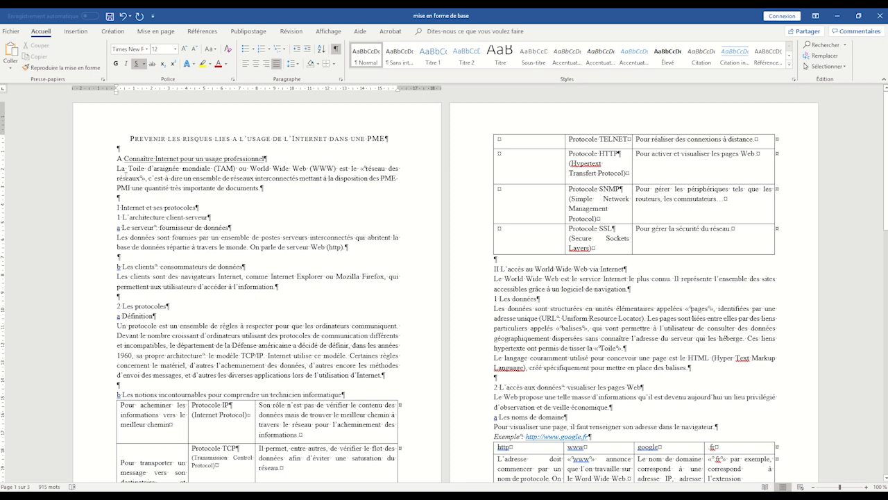
- Apply small caps (Petites majuscules) to the heading text "Connaître Internet pour un usage professionnel", leaving out its letter A
{"action": "left_click_drag", "start_coordinate": [138, 159], "coordinate": [255, 158]}
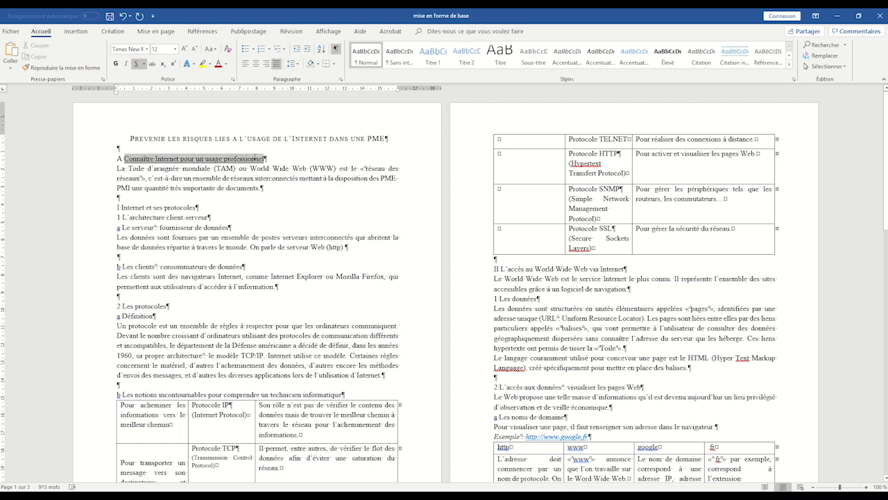
{"action": "left_click", "coordinate": [232, 79]}
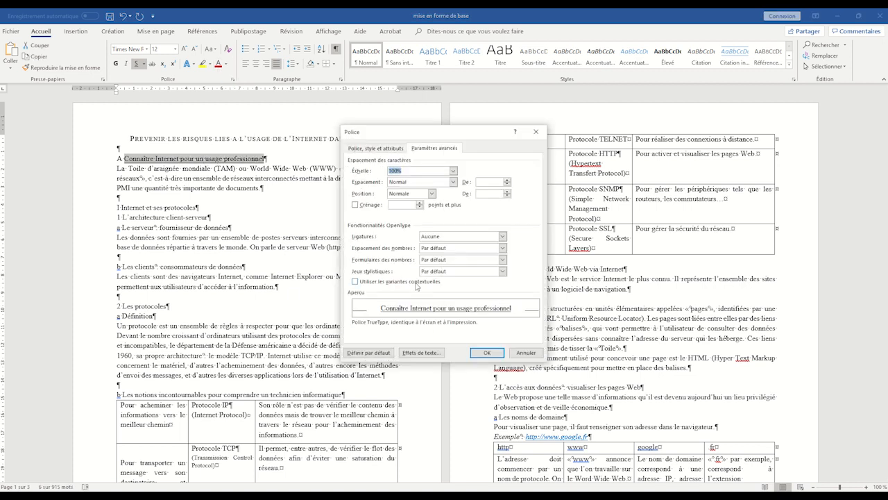
{"action": "left_click", "coordinate": [375, 148]}
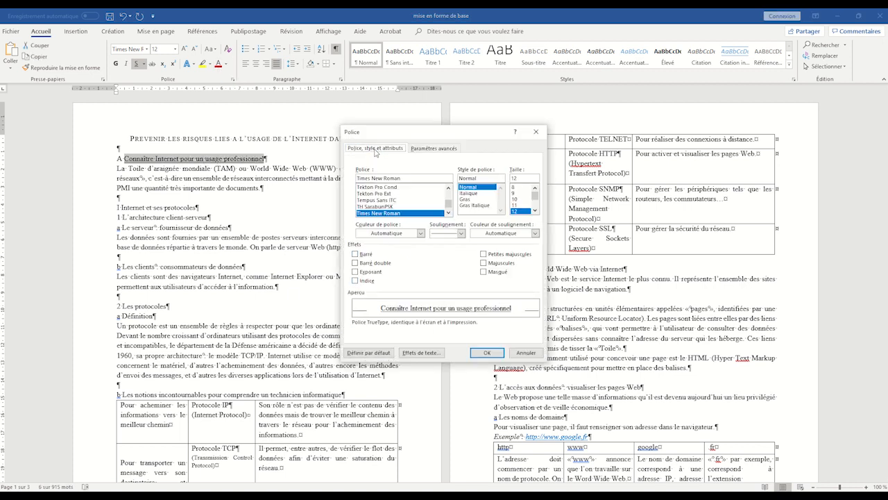
{"action": "left_click", "coordinate": [484, 254]}
{"action": "left_click", "coordinate": [485, 353]}
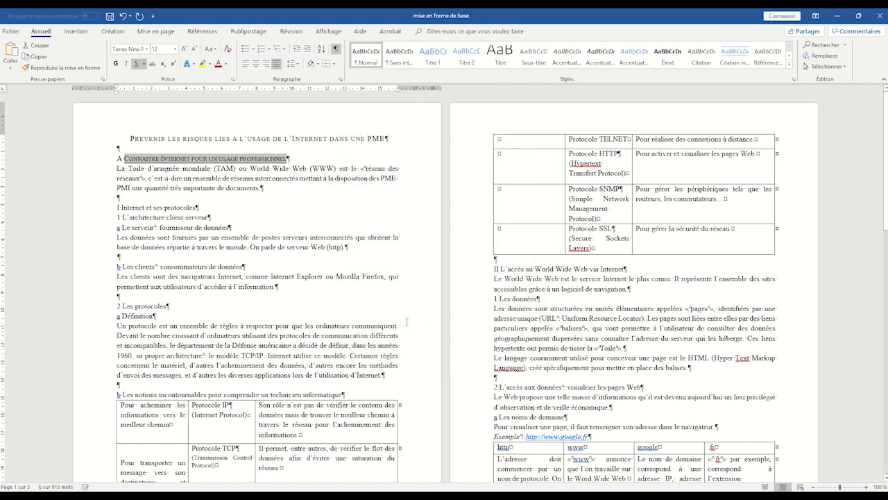
- Make the heading "Connaître Internet pour un usage professionnel" bold, including the letter A in front of it
{"action": "left_click", "coordinate": [116, 63]}
{"action": "left_click", "coordinate": [283, 203]}
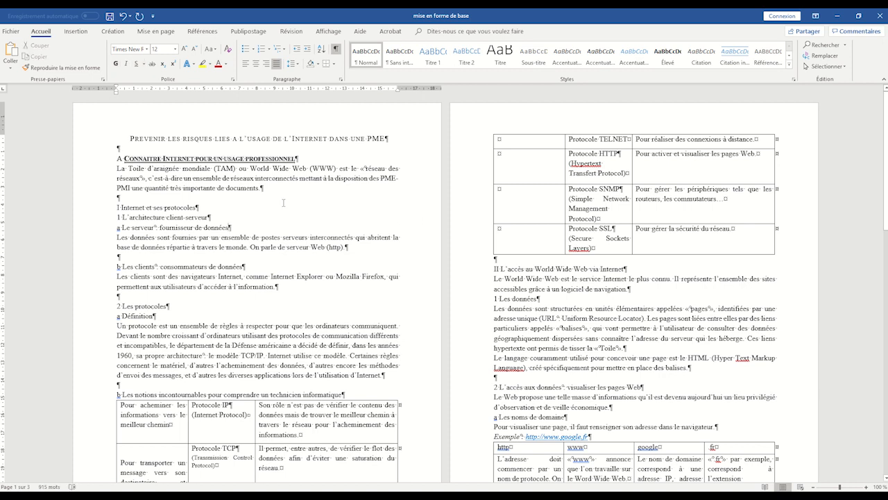
{"action": "left_click_drag", "start_coordinate": [117, 159], "coordinate": [123, 159]}
{"action": "left_click", "coordinate": [300, 210]}
- Apply small caps (Petites majuscules) and font size 11 to the headings "I Internet et ses protocoles" and "II L'accès au World Wide Web via Internet"
{"action": "left_click_drag", "start_coordinate": [118, 207], "coordinate": [202, 208]}
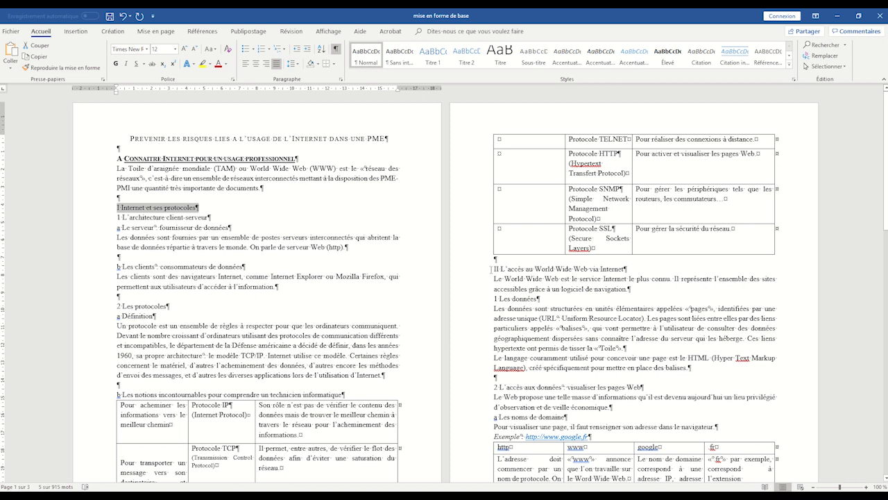
{"action": "left_click", "coordinate": [491, 270]}
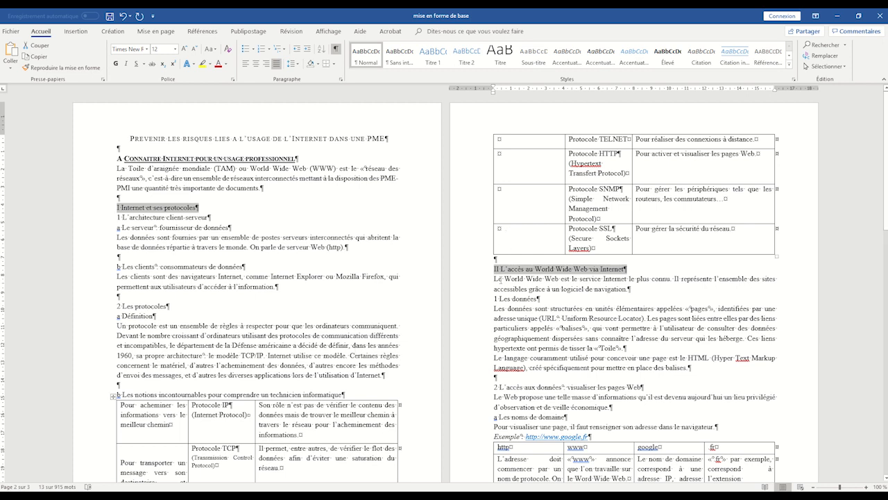
{"action": "left_click", "coordinate": [233, 78]}
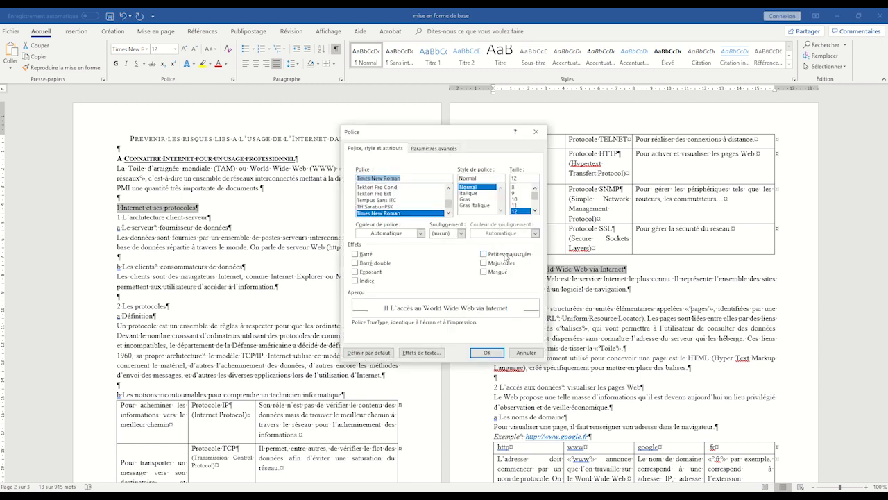
{"action": "left_click", "coordinate": [507, 256]}
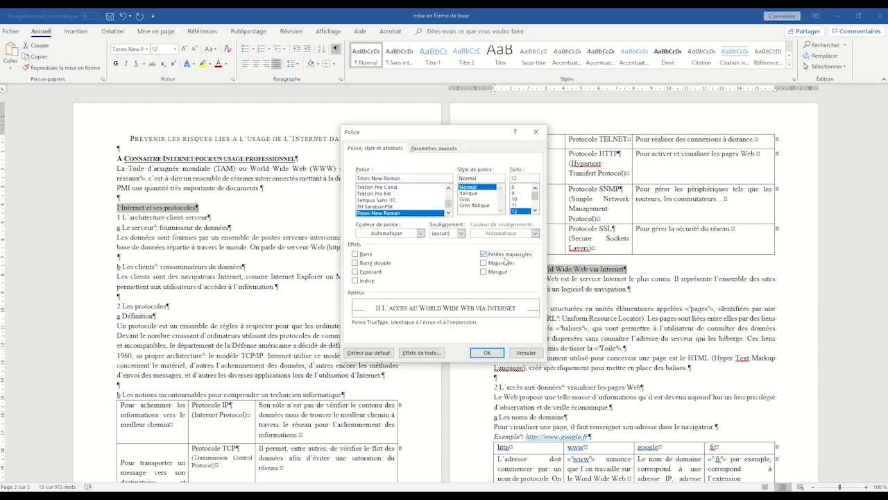
{"action": "left_click", "coordinate": [515, 206]}
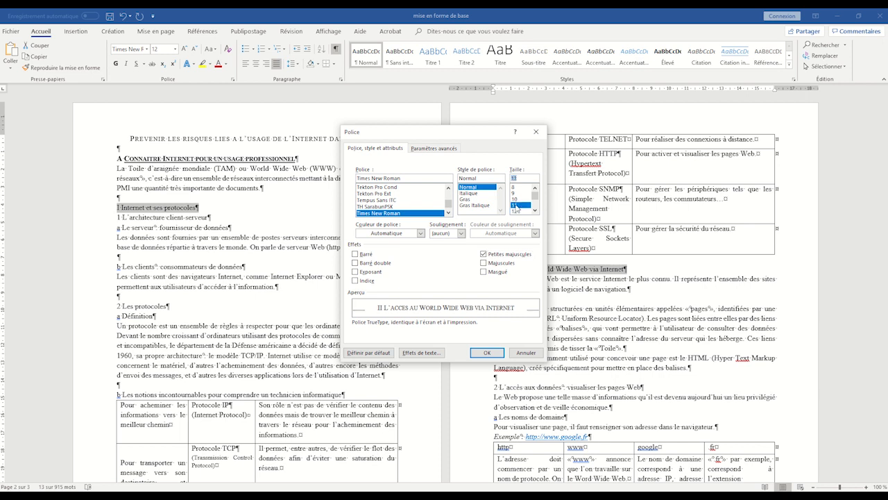
{"action": "left_click", "coordinate": [488, 354]}
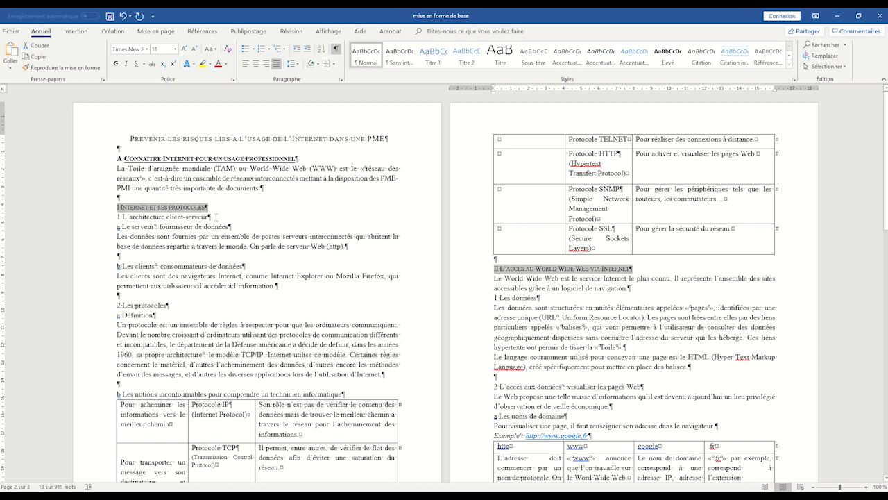
{"action": "left_click", "coordinate": [389, 252]}
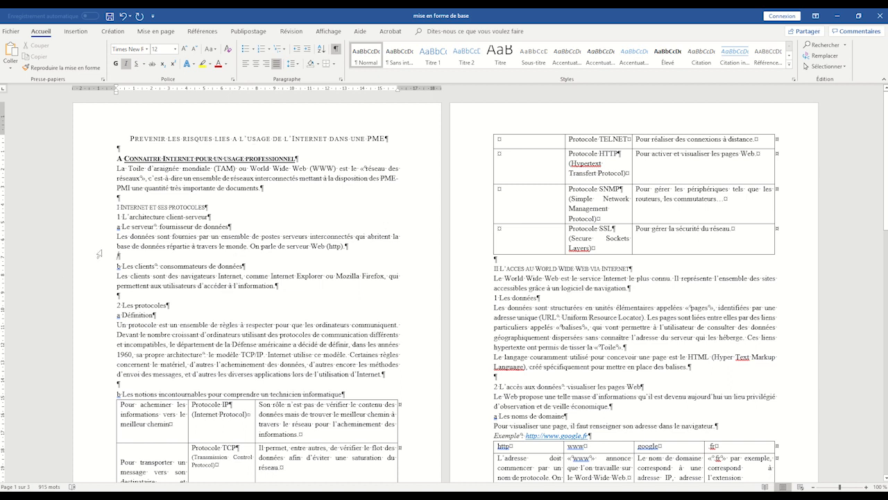
- Make the heading "1 L'architecture client-serveur" bold and copy its formatting to the heading "2 Les protocoles"
{"action": "left_click_drag", "start_coordinate": [117, 216], "coordinate": [222, 217]}
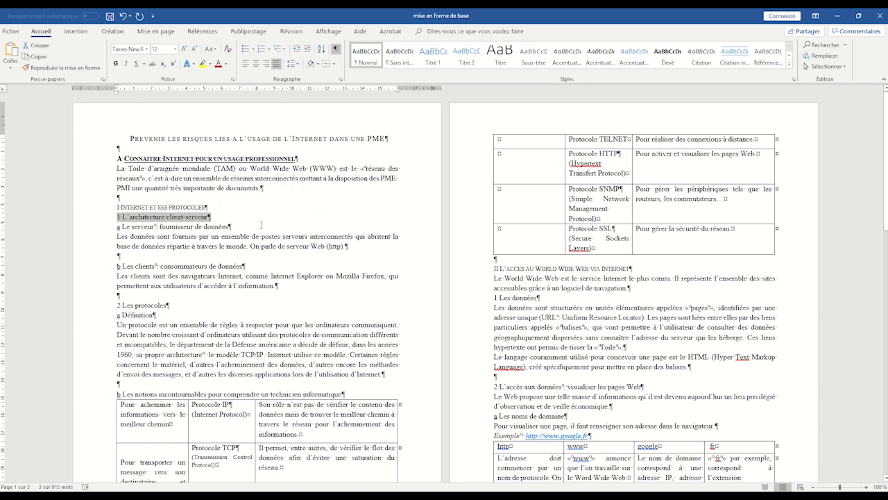
{"action": "left_click", "coordinate": [116, 63]}
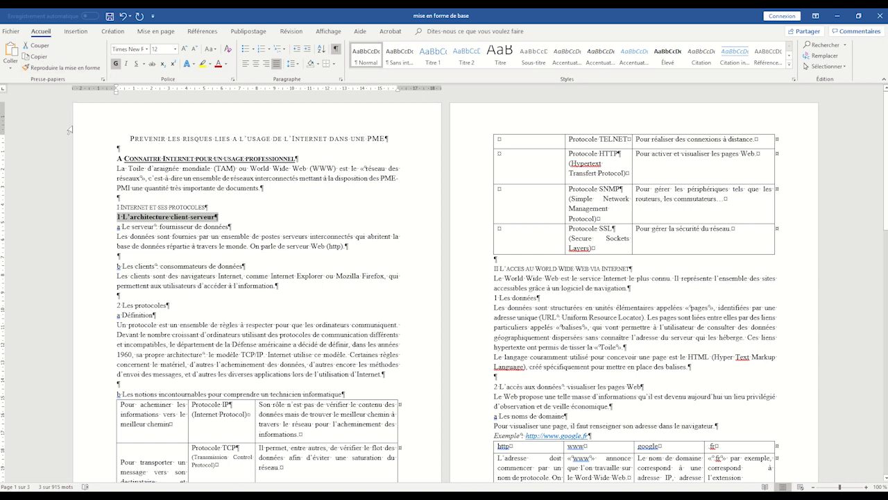
{"action": "left_click", "coordinate": [73, 66]}
{"action": "left_click", "coordinate": [70, 68]}
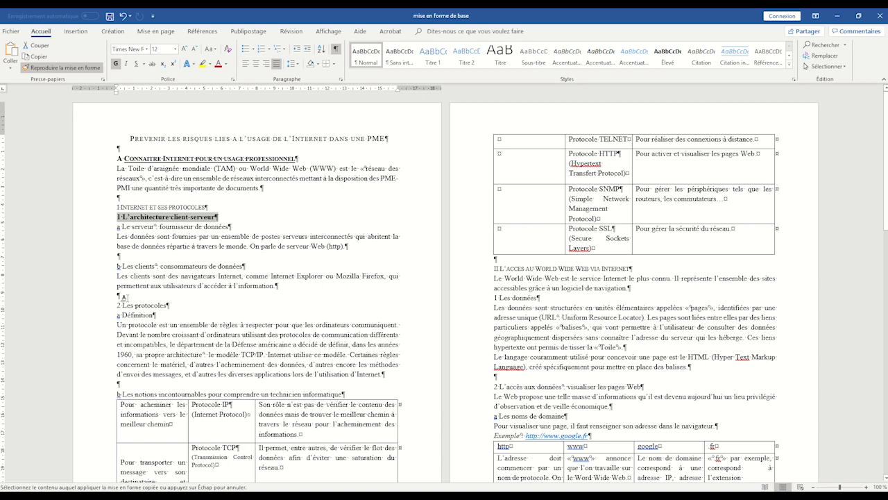
{"action": "left_click", "coordinate": [111, 307]}
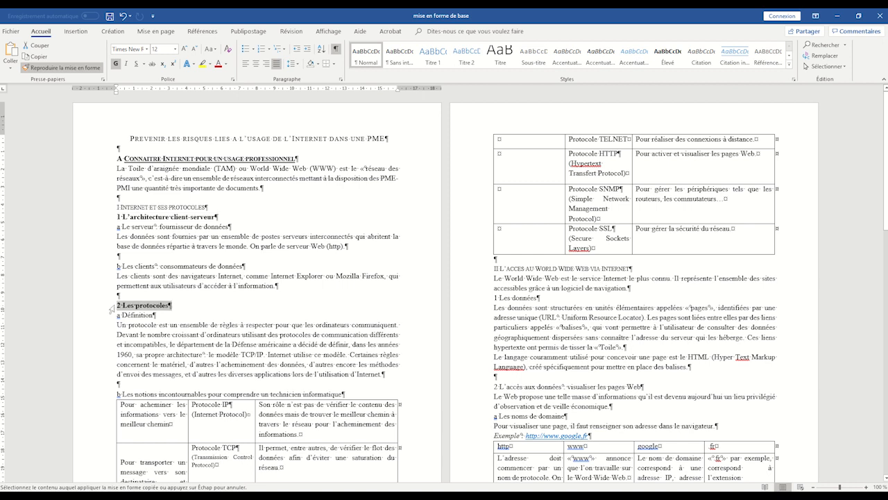
- Copy the same bold formatting to "1 Les données", "2 L'accès aux données : visualiser les pages Web" and "3 Le dépôt de données sur le Web"
{"action": "left_click", "coordinate": [489, 297]}
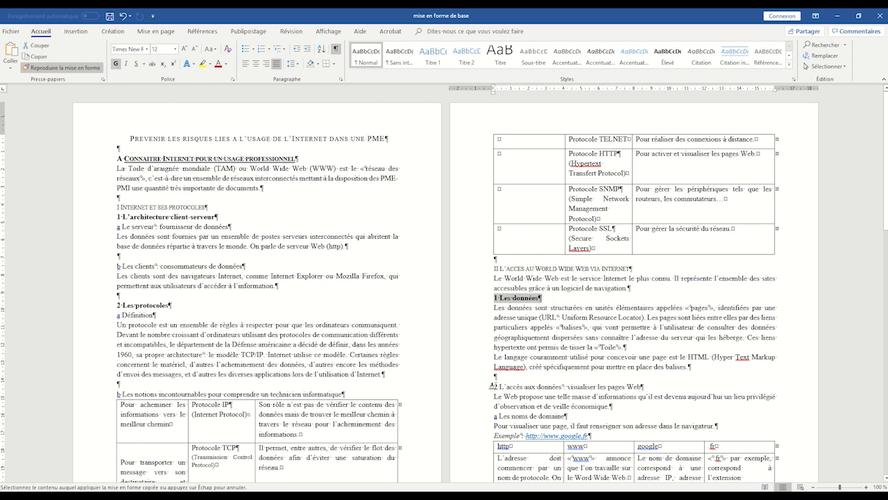
{"action": "left_click_drag", "start_coordinate": [493, 386], "coordinate": [657, 383]}
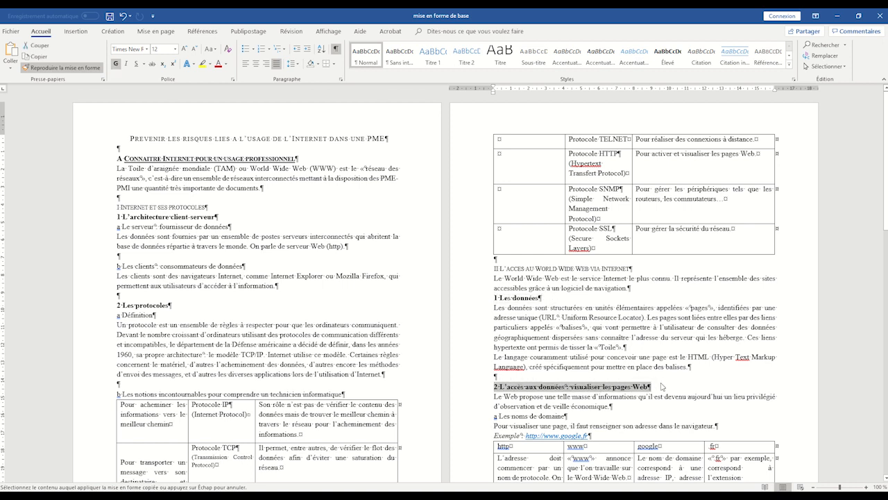
{"action": "scroll", "coordinate": [659, 384], "scroll_direction": "down", "scroll_amount": 8}
{"action": "scroll", "coordinate": [661, 383], "scroll_direction": "down", "scroll_amount": 1}
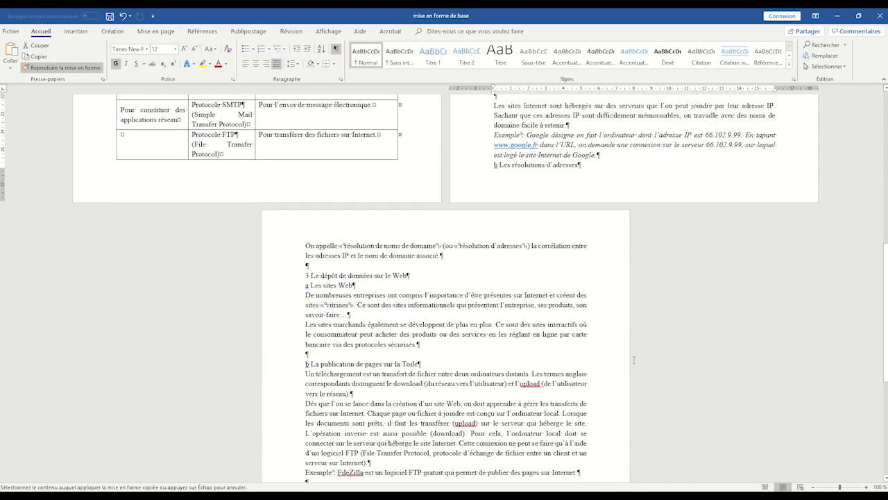
{"action": "left_click_drag", "start_coordinate": [302, 271], "coordinate": [415, 273]}
{"action": "scroll", "coordinate": [426, 275], "scroll_direction": "down", "scroll_amount": 3}
{"action": "scroll", "coordinate": [274, 144], "scroll_direction": "up", "scroll_amount": 12}
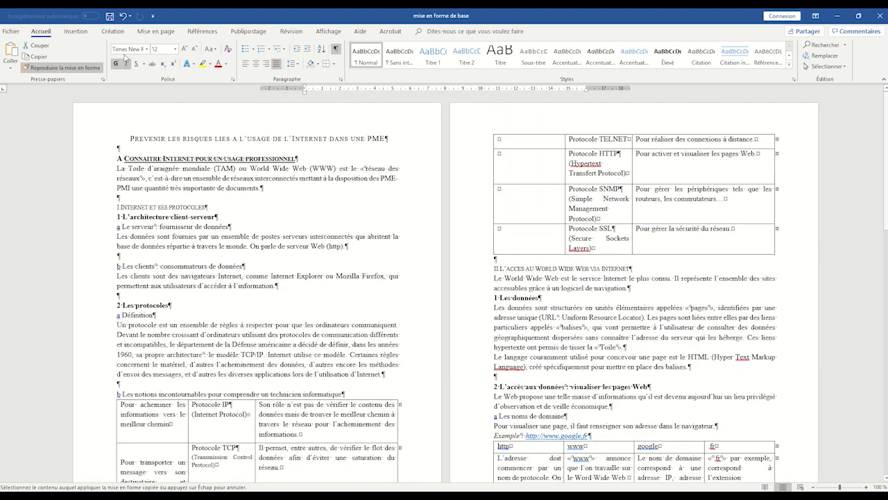
{"action": "left_click", "coordinate": [66, 70]}
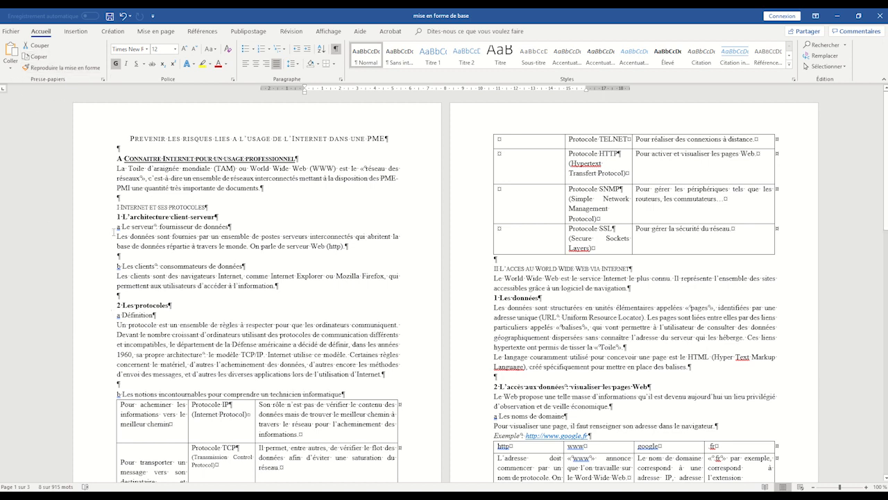
- Italicise the heading "a Le serveur : fournisseur de données" and copy its formatting to "b Les clients : consommateurs de données"
{"action": "left_click_drag", "start_coordinate": [118, 226], "coordinate": [241, 222]}
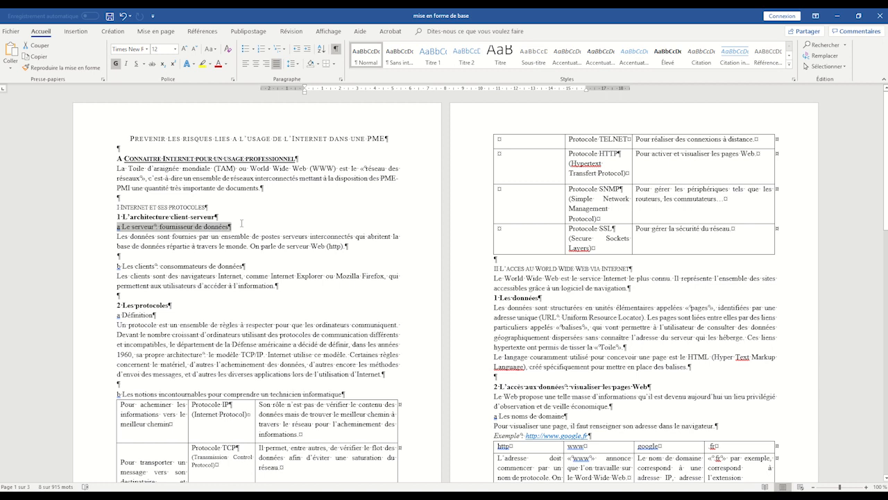
{"action": "left_click", "coordinate": [126, 64]}
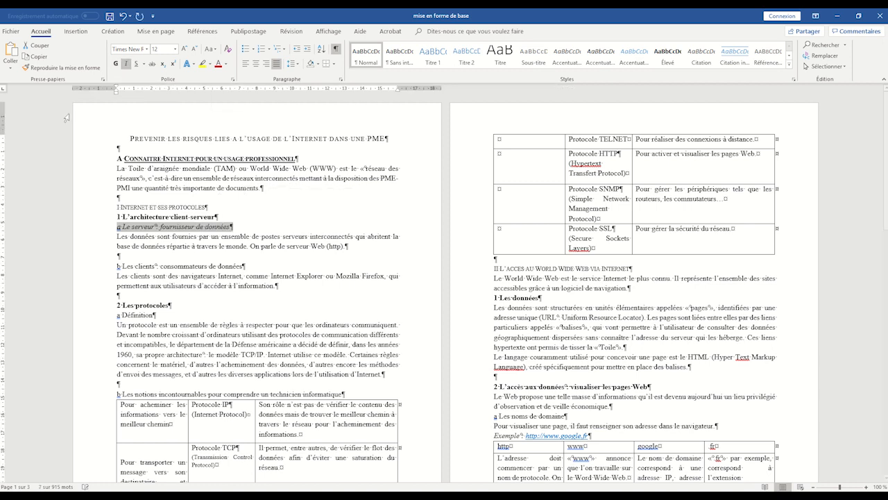
{"action": "left_click", "coordinate": [68, 69]}
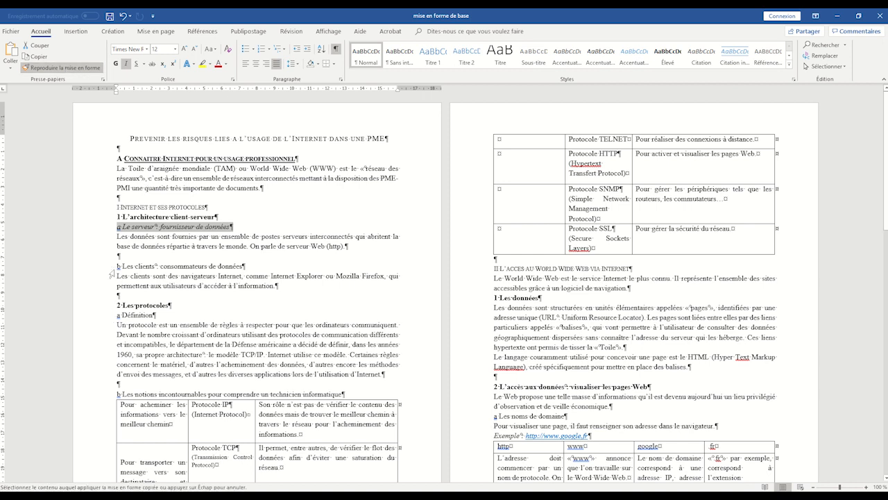
{"action": "left_click_drag", "start_coordinate": [115, 266], "coordinate": [252, 268]}
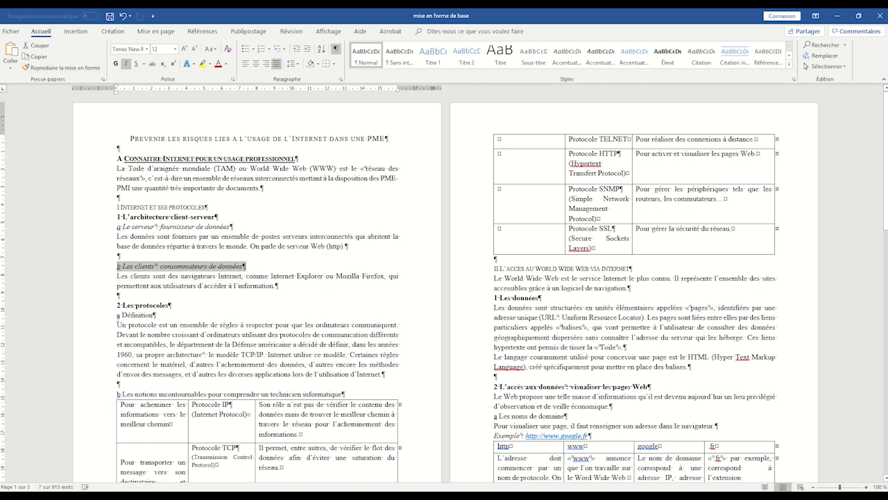
- Copy the italic formatting of "b Les clients : consommateurs de données" to "a Définition" and "b Les notions incontournables pour comprendre un technicien informatique"
{"action": "left_click_drag", "start_coordinate": [115, 315], "coordinate": [156, 315]}
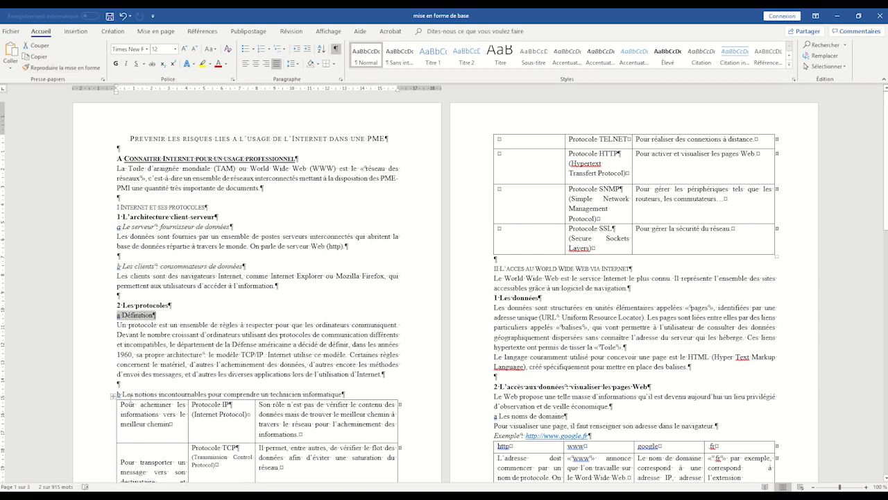
{"action": "left_click", "coordinate": [84, 68]}
{"action": "left_click_drag", "start_coordinate": [112, 265], "coordinate": [256, 267]}
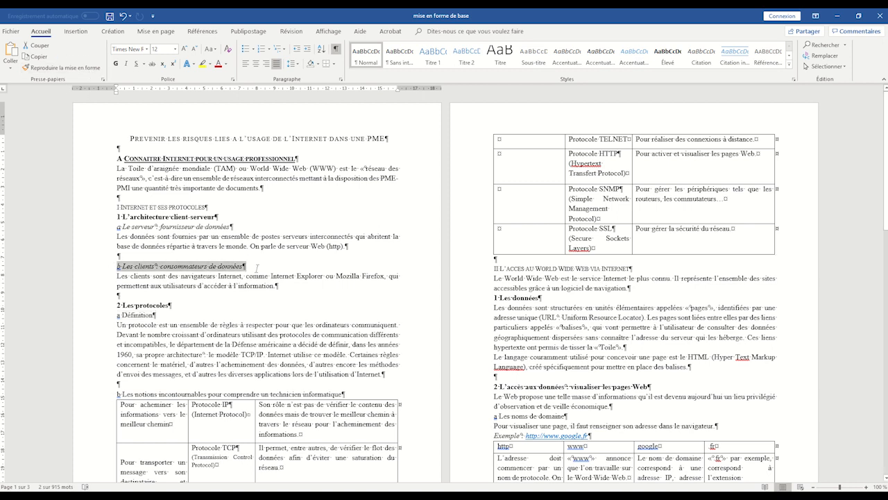
{"action": "left_click", "coordinate": [66, 68]}
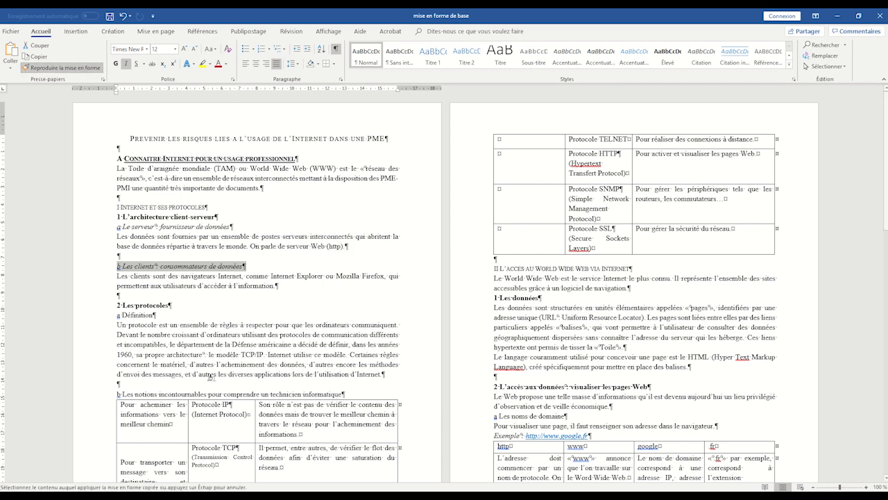
{"action": "left_click_drag", "start_coordinate": [112, 316], "coordinate": [170, 317]}
{"action": "left_click_drag", "start_coordinate": [112, 394], "coordinate": [348, 394]}
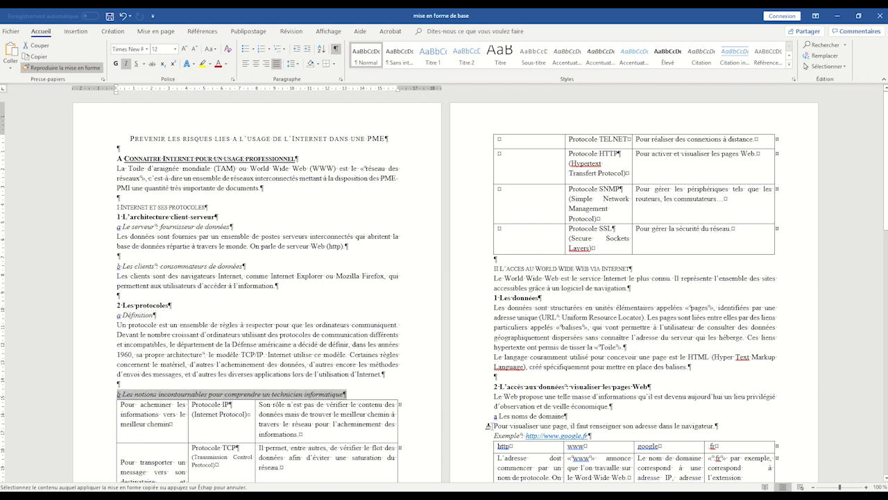
- Copy the same italic formatting to the headings "a Les noms de domaine", "a Les sites Web" and "b La publication de pages sur la Toile"
{"action": "left_click_drag", "start_coordinate": [490, 417], "coordinate": [568, 417]}
{"action": "scroll", "coordinate": [611, 387], "scroll_direction": "down", "scroll_amount": 15}
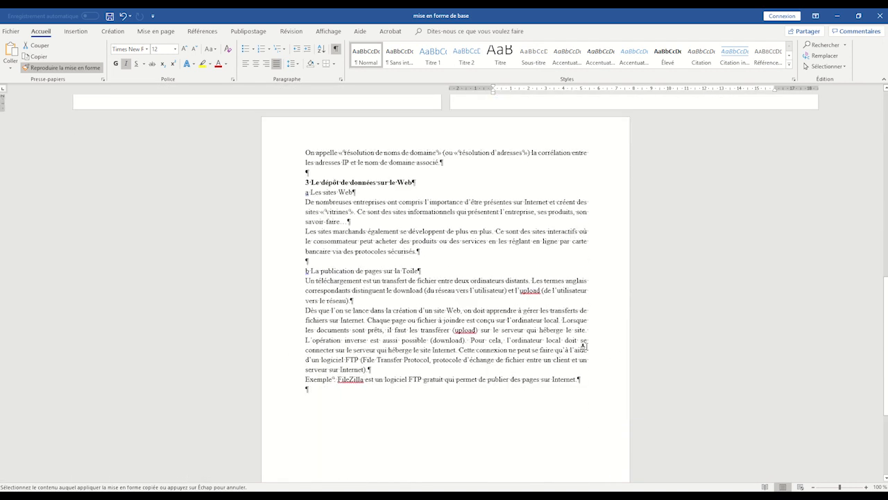
{"action": "left_click_drag", "start_coordinate": [305, 194], "coordinate": [379, 199]}
{"action": "mouse_move", "coordinate": [306, 271]}
{"action": "left_mouse_down"}
{"action": "mouse_move", "coordinate": [422, 264]}
{"action": "mouse_move", "coordinate": [436, 274]}
{"action": "left_mouse_up"}
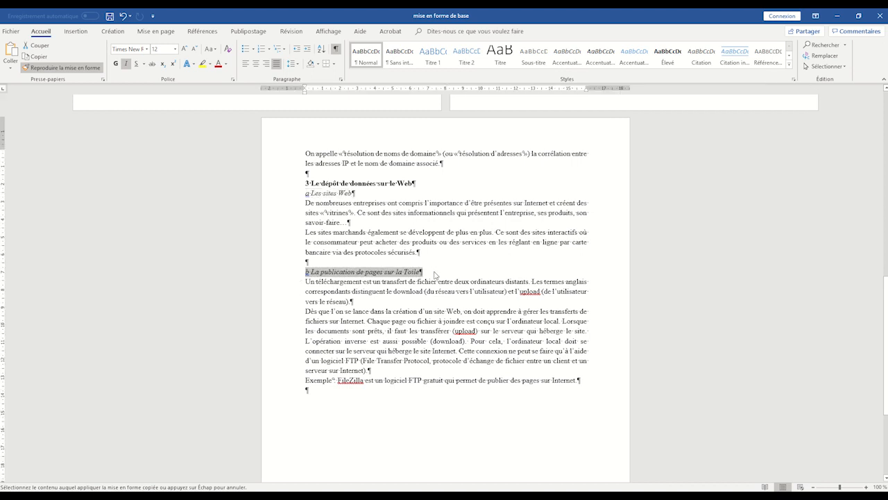
{"action": "scroll", "coordinate": [491, 274], "scroll_direction": "up", "scroll_amount": 15}
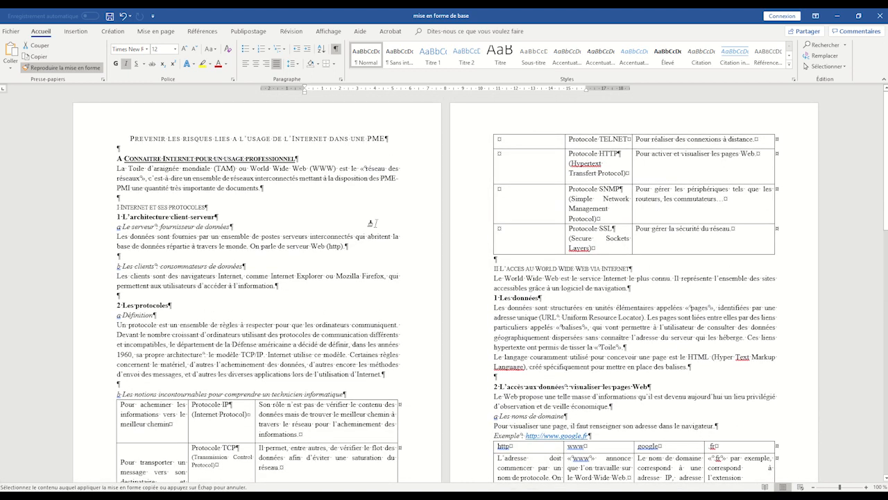
{"action": "left_click", "coordinate": [82, 69]}
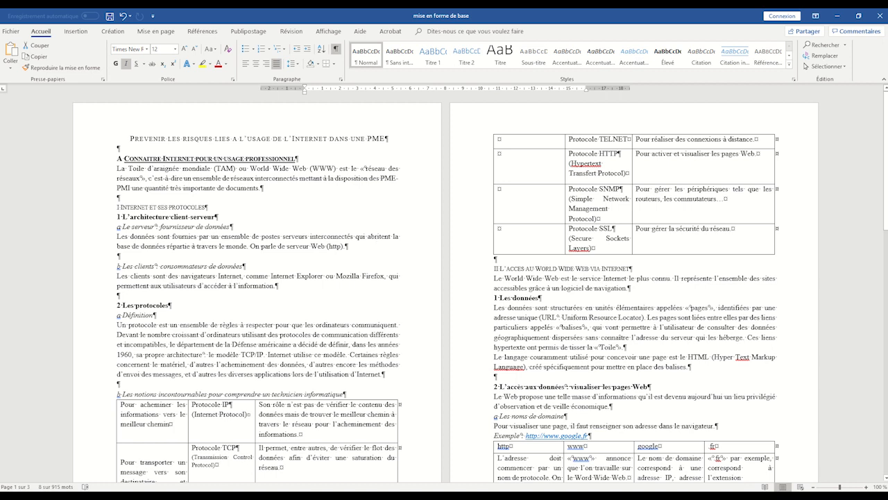
{"action": "scroll", "coordinate": [360, 330], "scroll_direction": "down", "scroll_amount": 5}
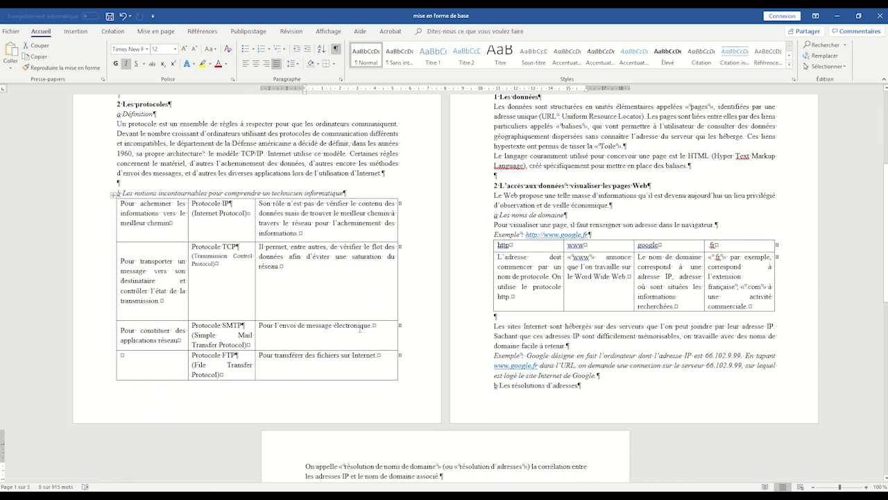
{"action": "scroll", "coordinate": [360, 330], "scroll_direction": "up", "scroll_amount": 4}
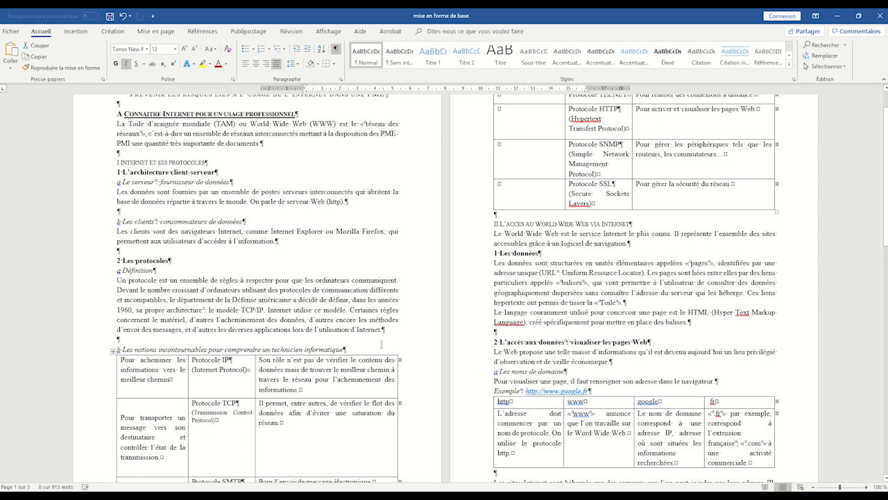
{"action": "key", "text": "super+shift+s"}
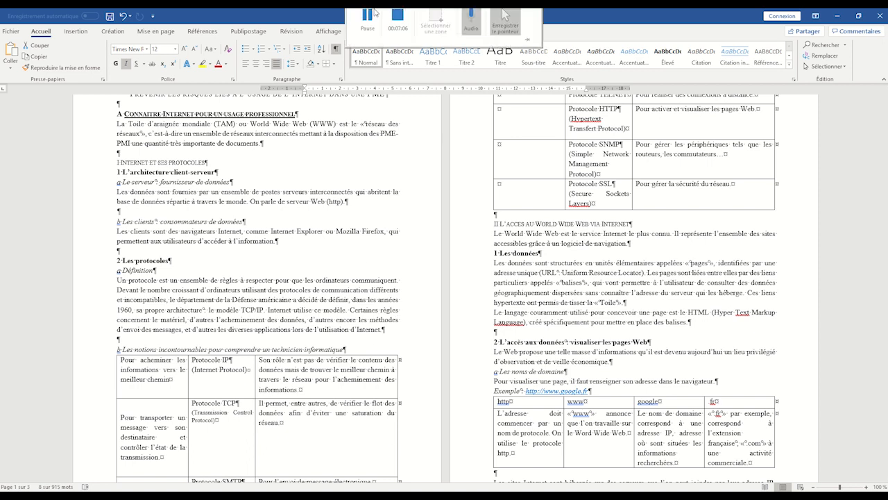